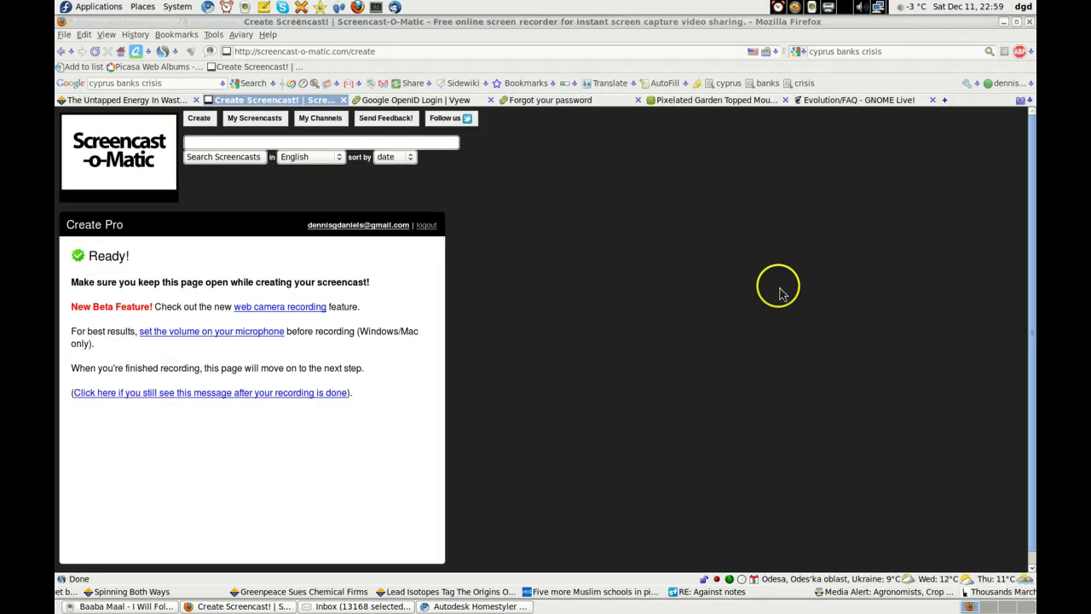
Switch to the Autodesk Homestyler browser window and place a square room on the design canvas
key(alt+Tab)
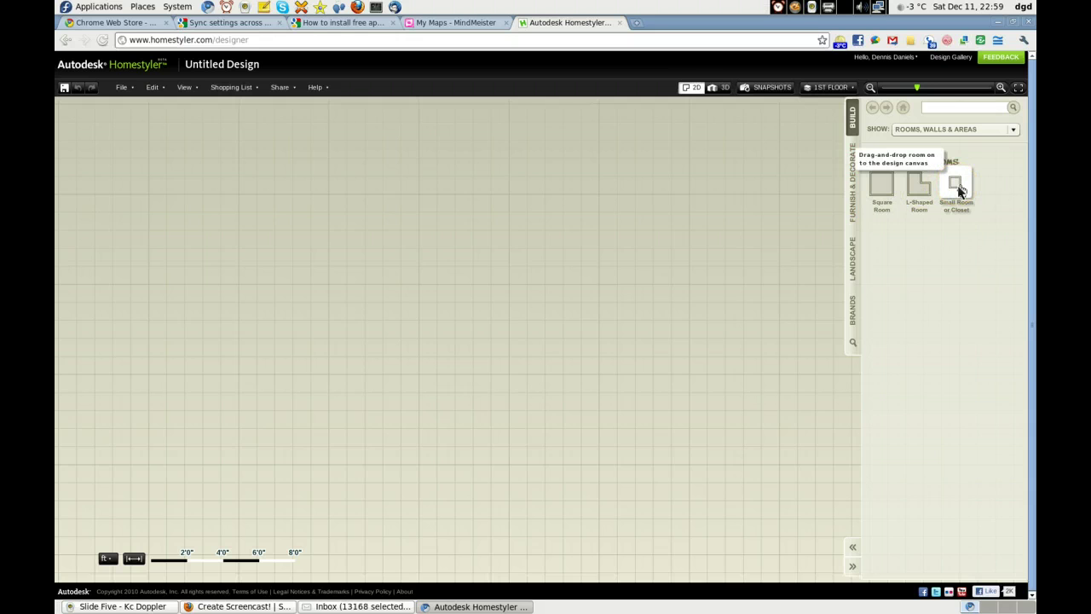
click(921, 204)
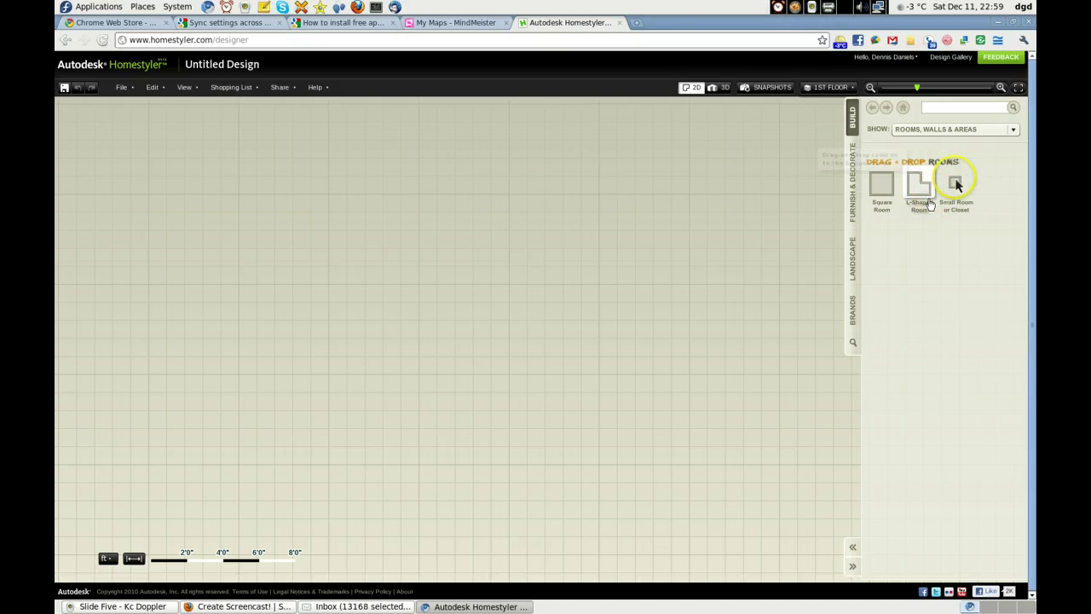
click(957, 185)
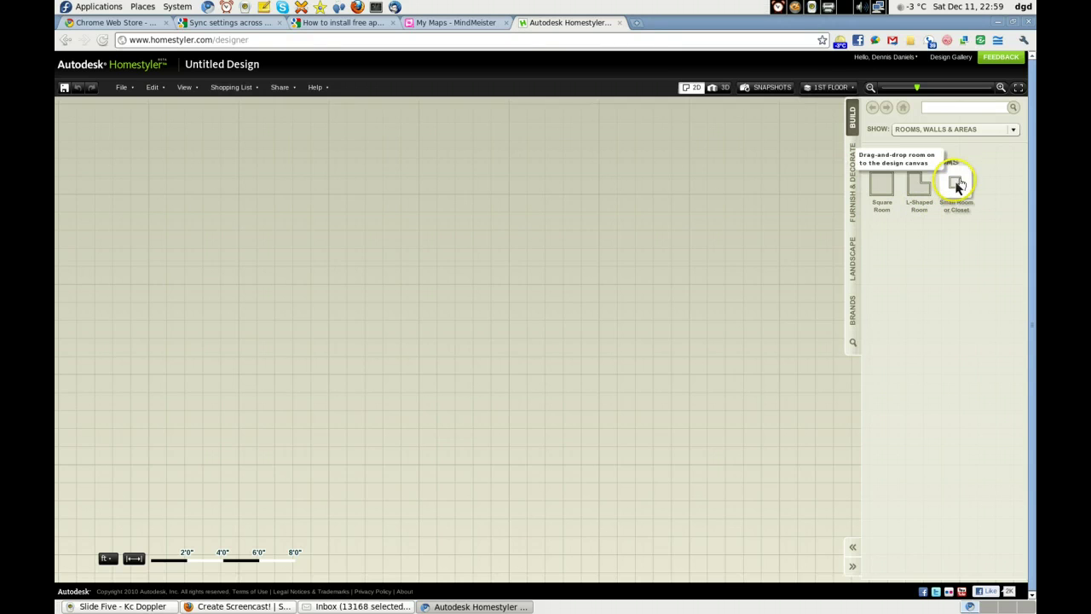
click(929, 129)
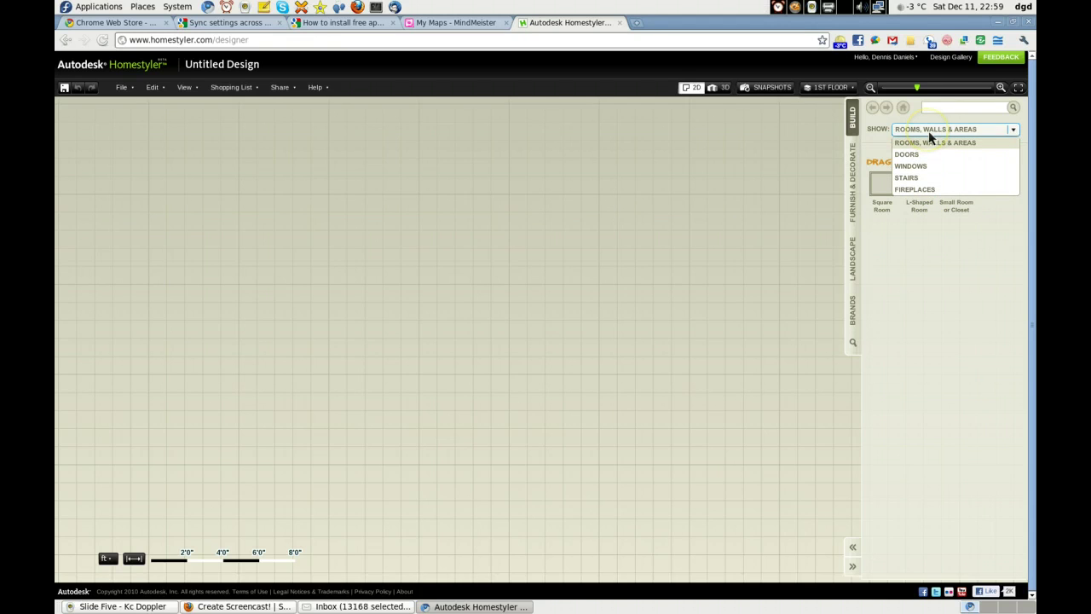
click(902, 144)
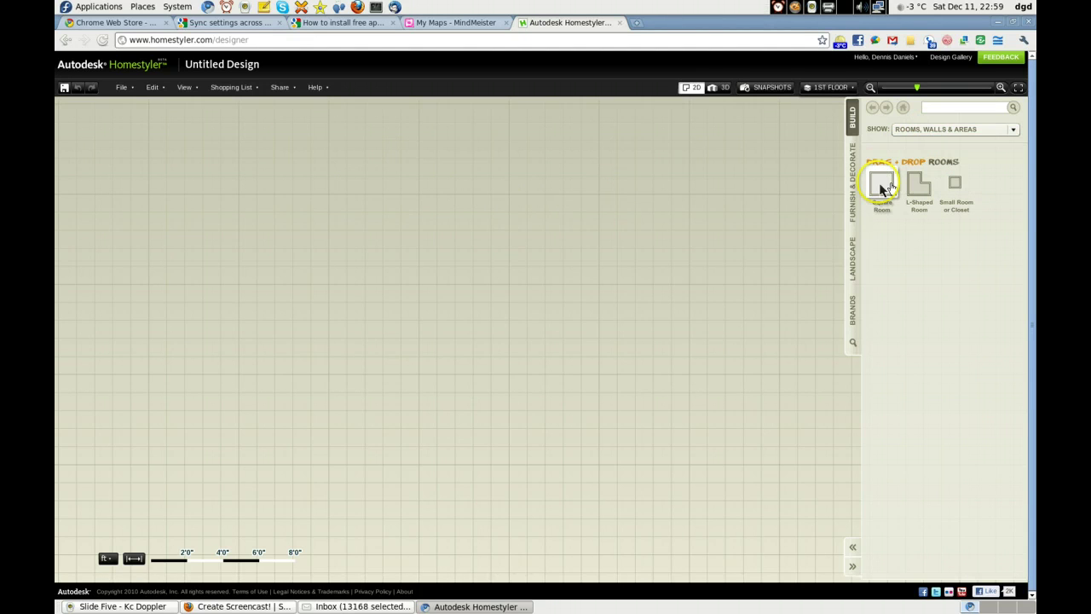
drag(883, 188, 604, 203)
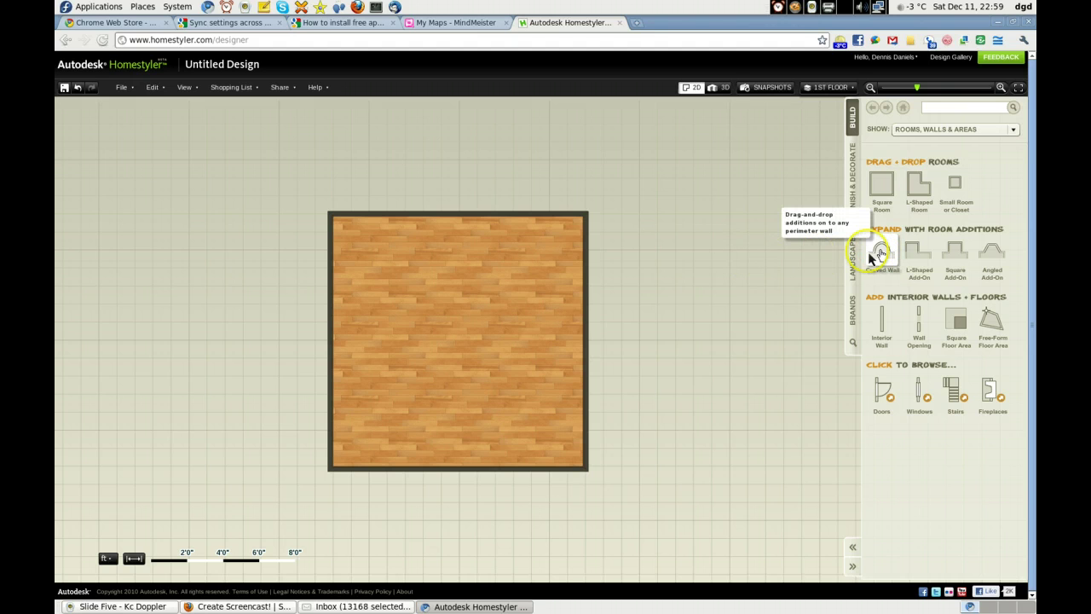
Add a curved wall to the room's upper wall and reshape it into a symmetrical arc about 5'6" wide
drag(882, 256, 554, 210)
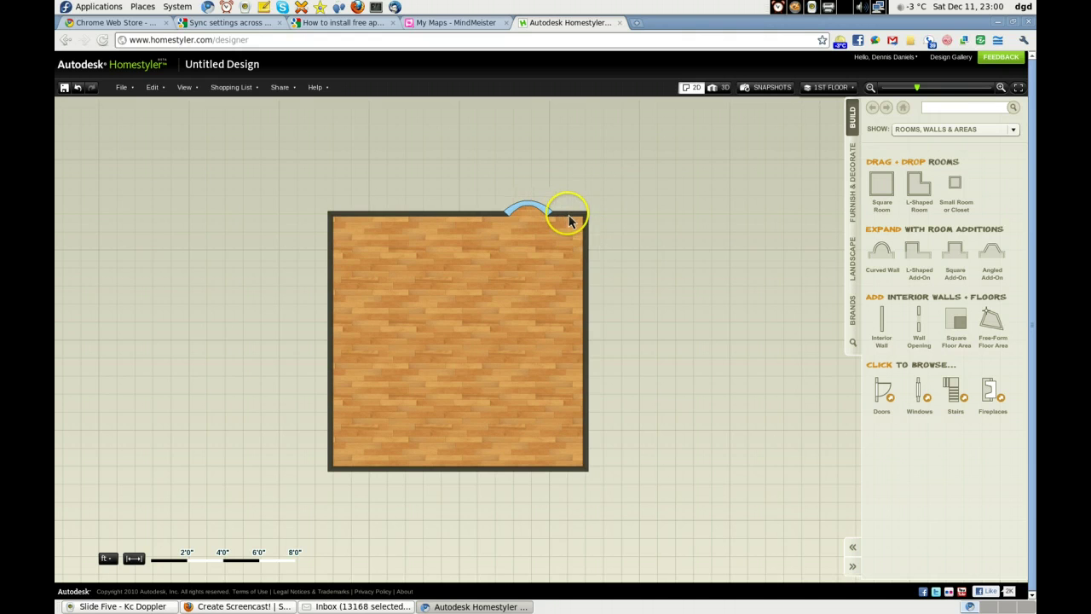
drag(488, 211, 509, 212)
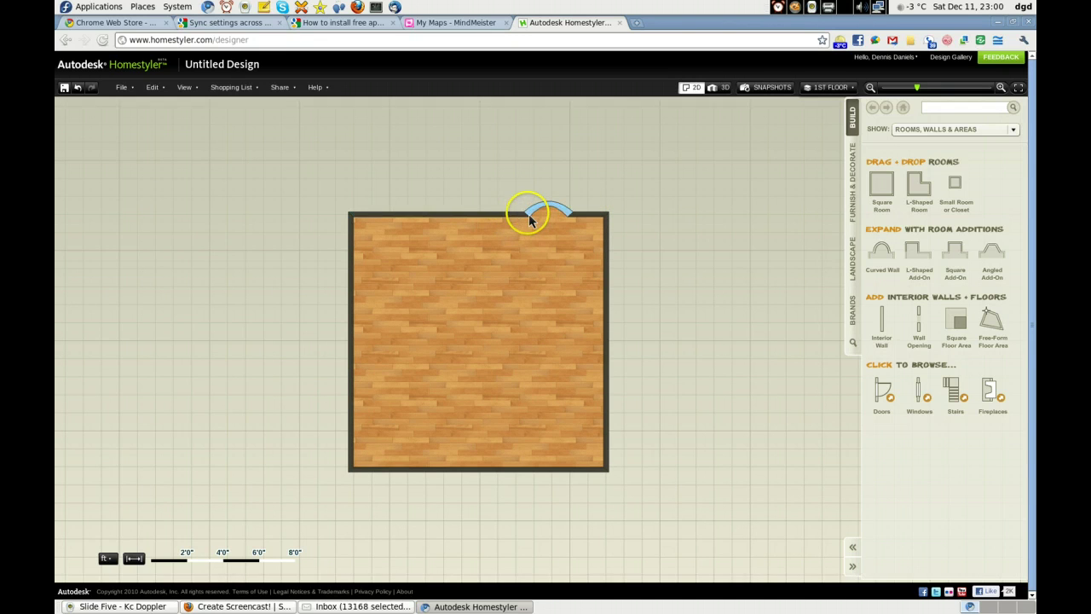
click(550, 202)
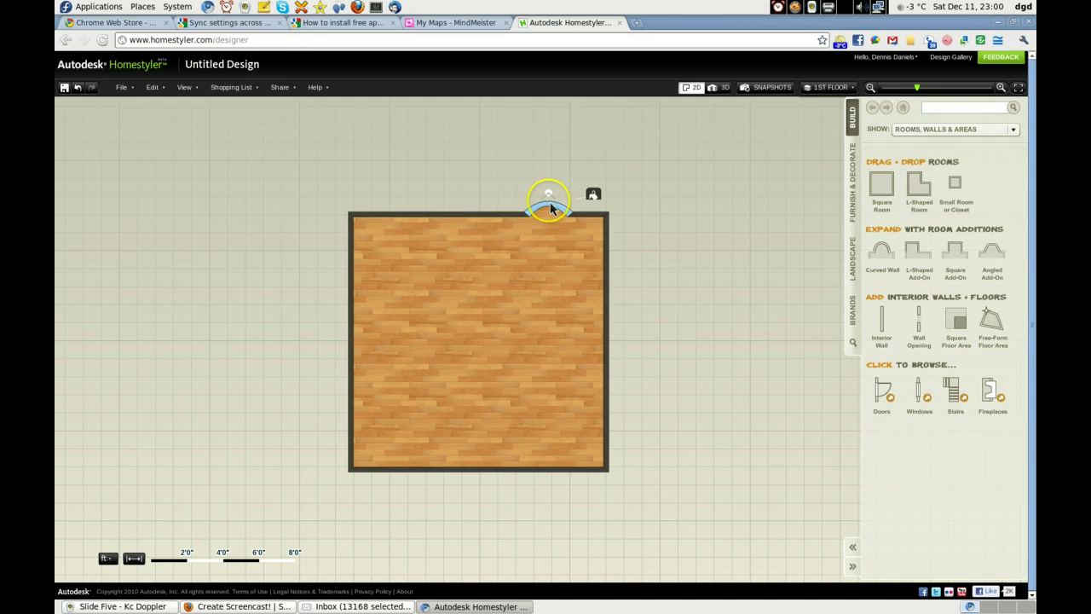
click(551, 201)
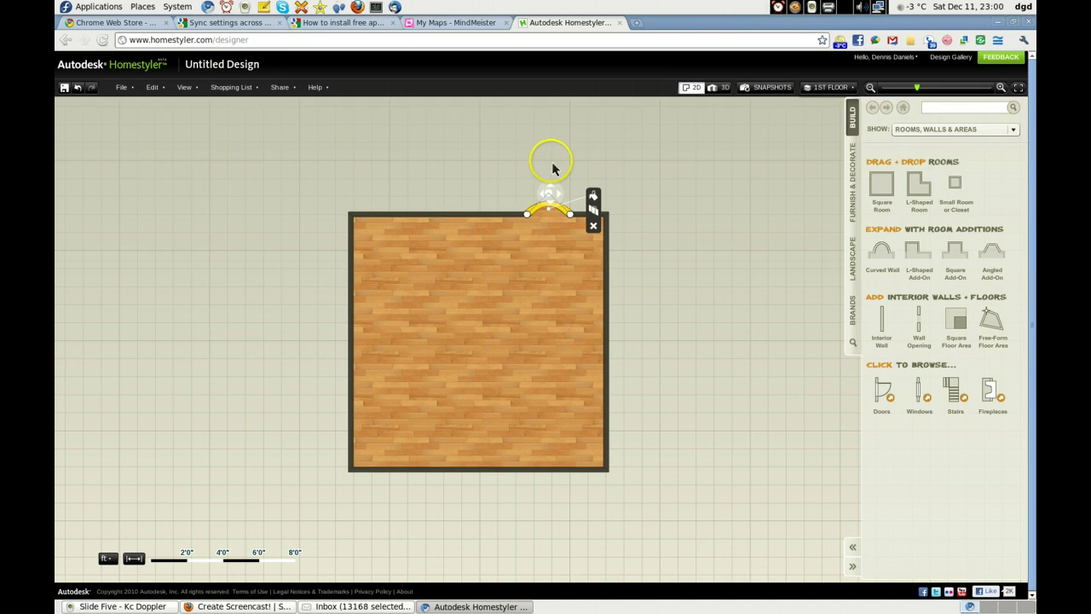
drag(529, 214, 468, 221)
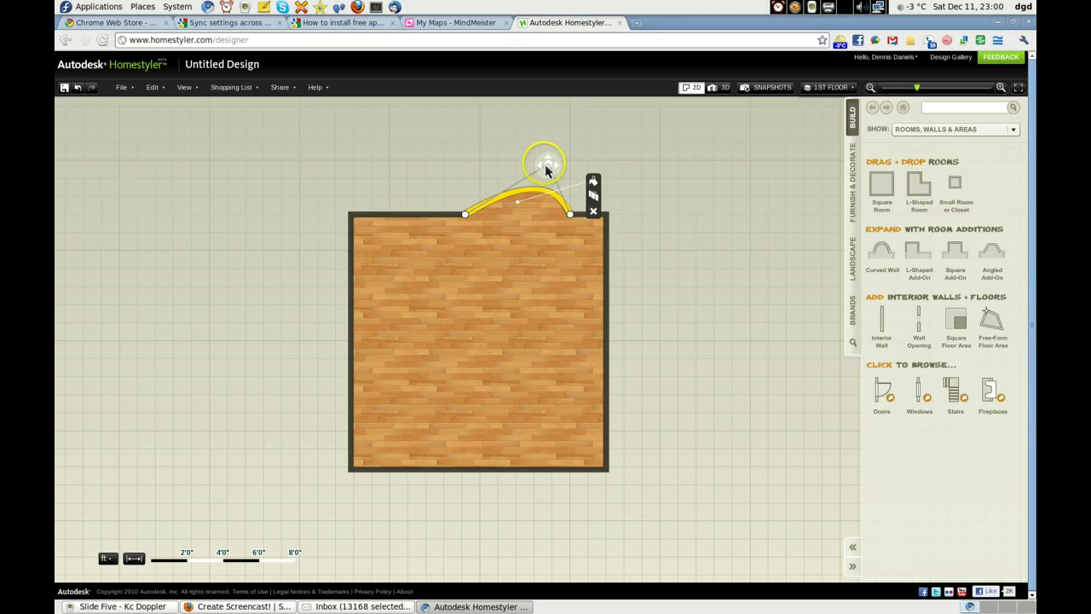
drag(479, 148, 522, 144)
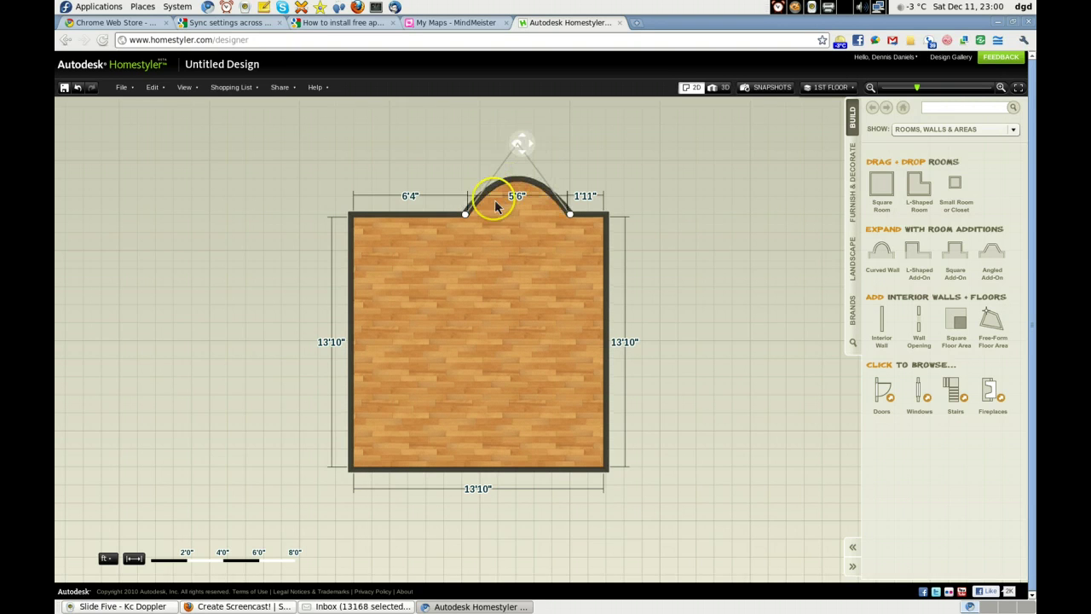
Stretch both ends of the upper curved wall to the room's corners, making it about 13'6" wide
click(466, 217)
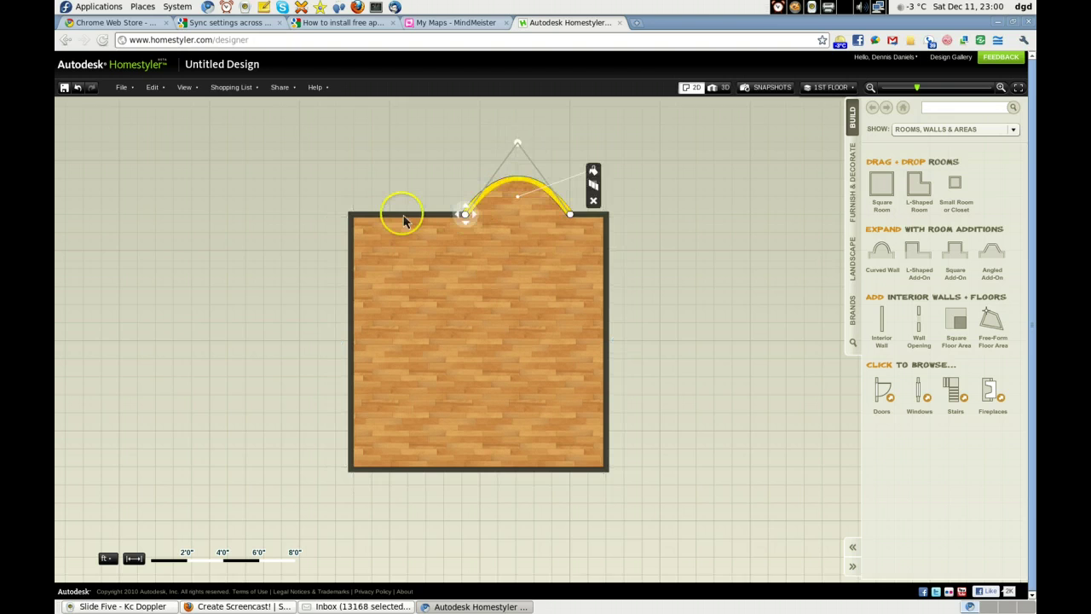
click(407, 219)
drag(409, 221, 410, 222)
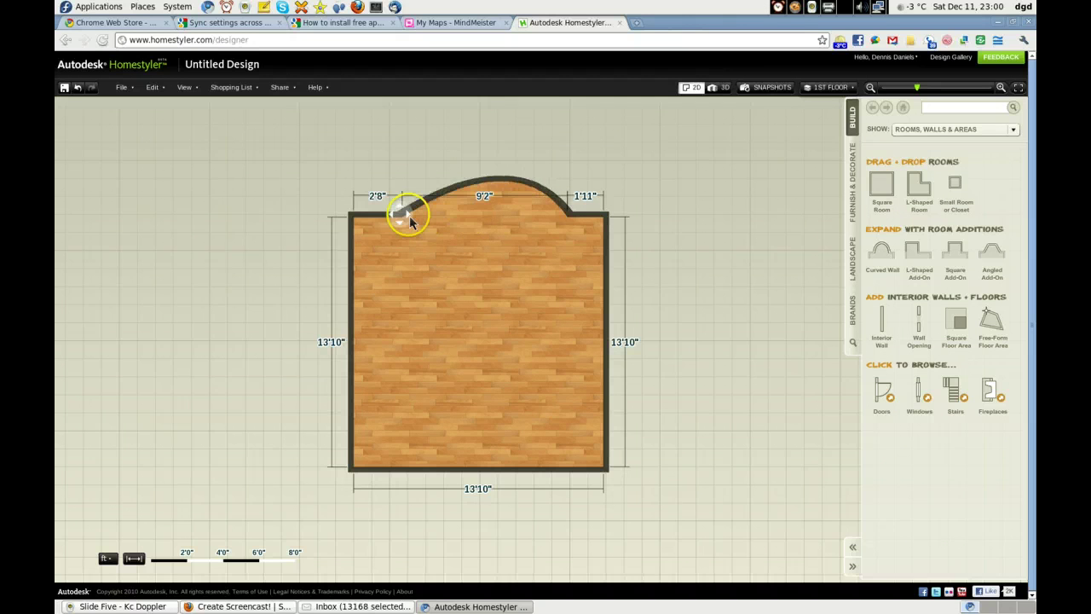
click(394, 218)
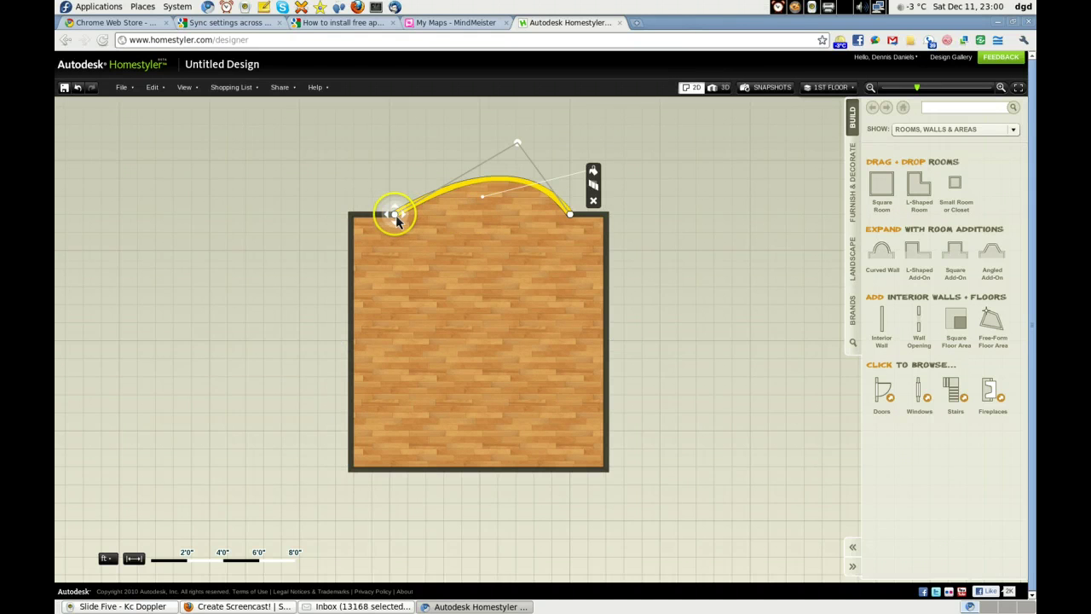
drag(358, 222, 386, 224)
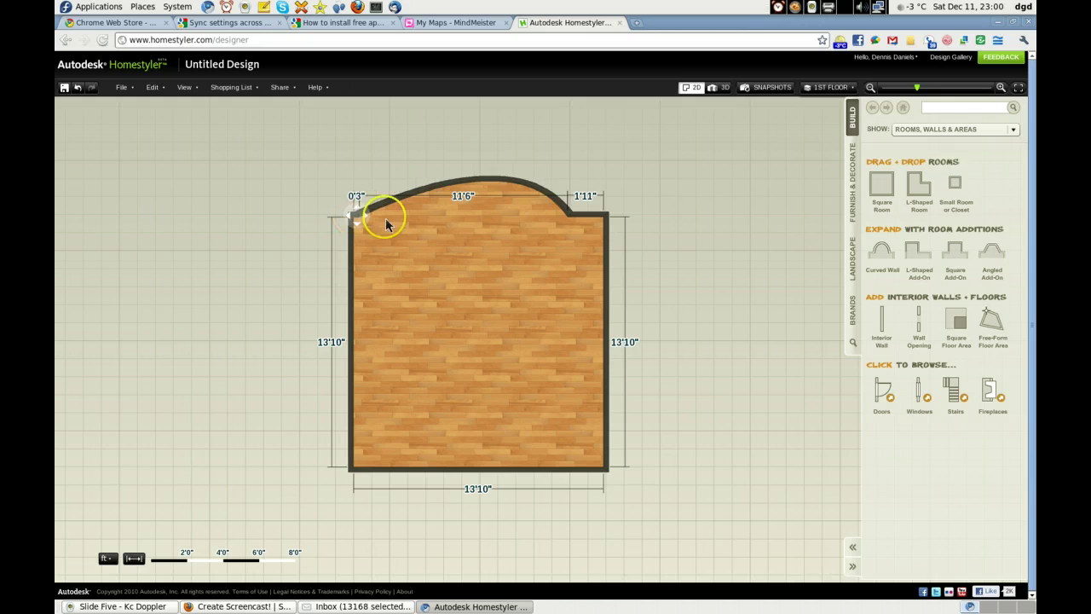
click(573, 217)
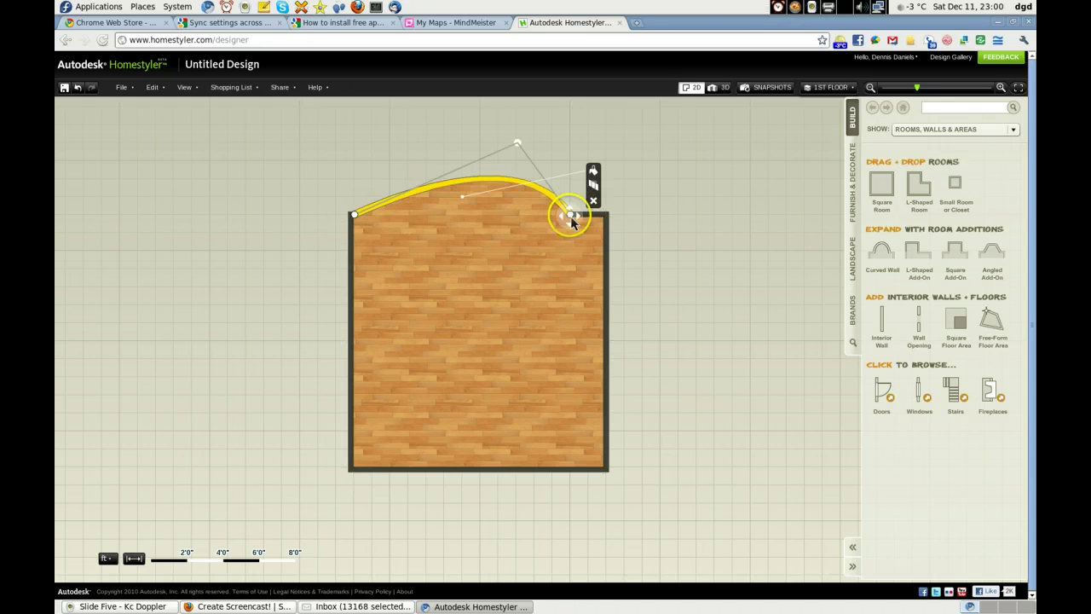
drag(605, 220, 606, 220)
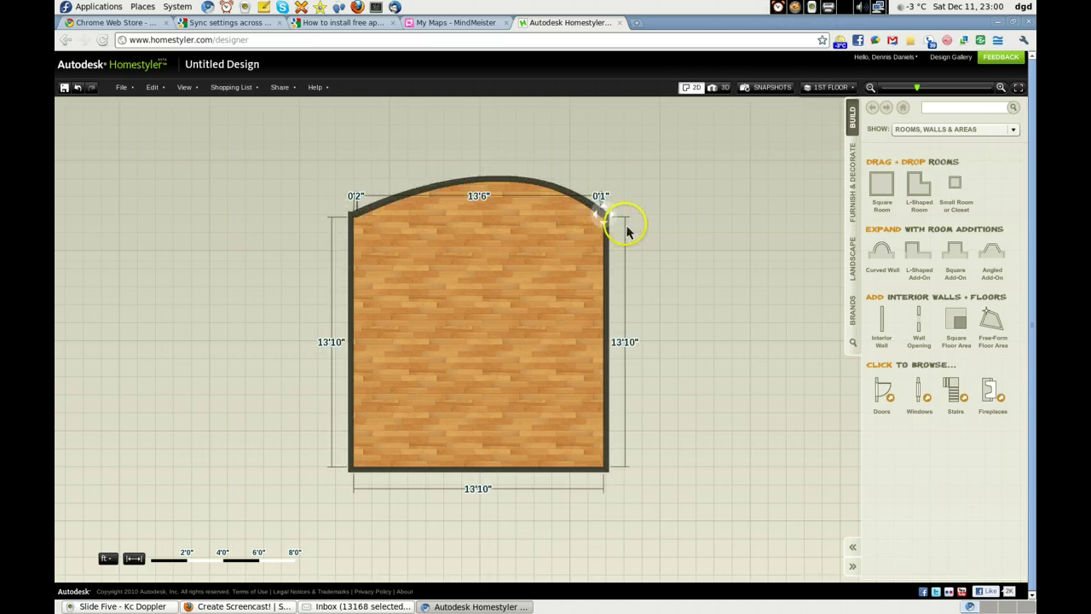
Centre the peak of the upper curved wall between its two ends so the arc is symmetrical
click(493, 186)
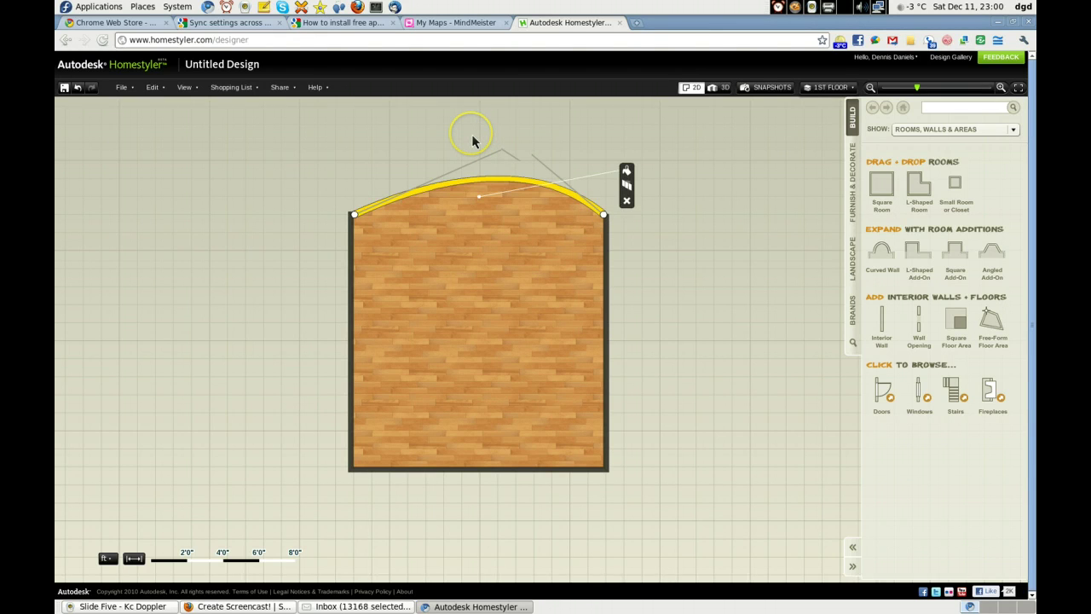
mouse_move(474, 140)
mouse_down()
mouse_move(482, 134)
mouse_move(483, 144)
mouse_up()
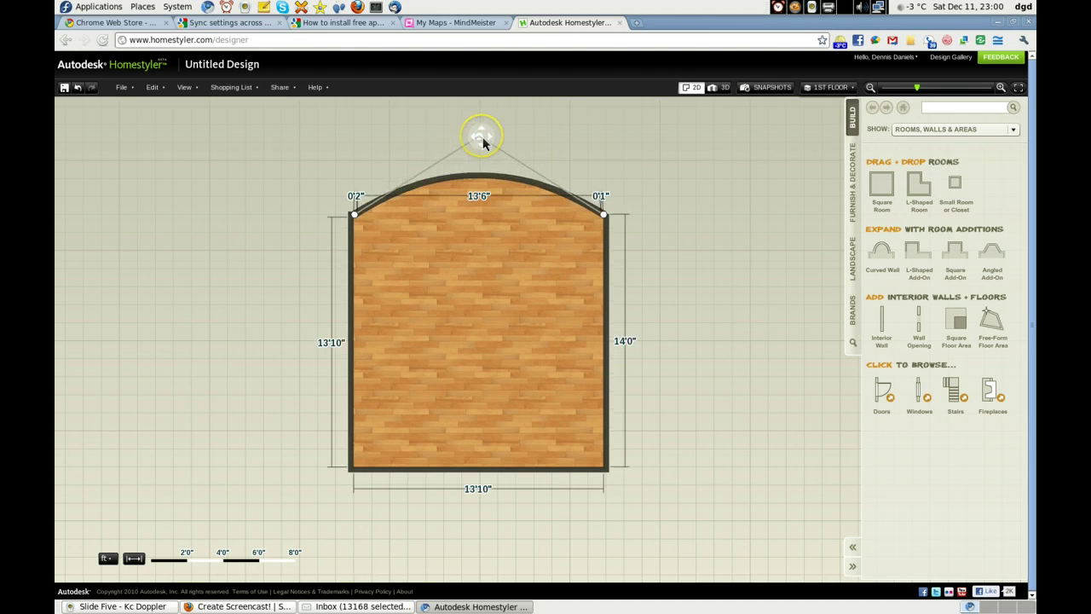
click(698, 229)
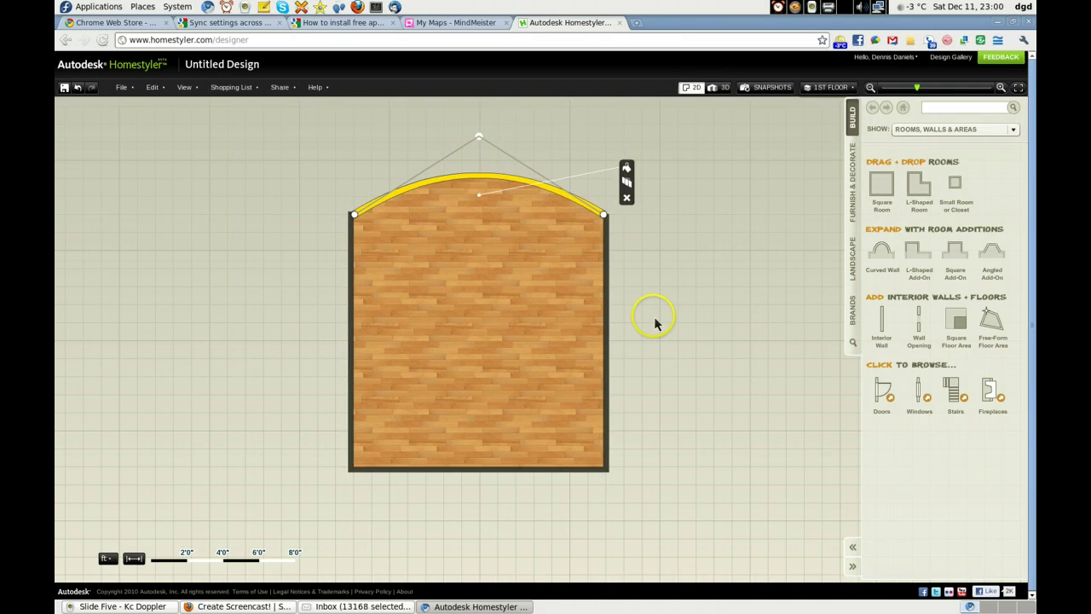
Add a curved wall to the middle of the room's right wall and pull its curve outward
click(883, 262)
drag(884, 262, 622, 316)
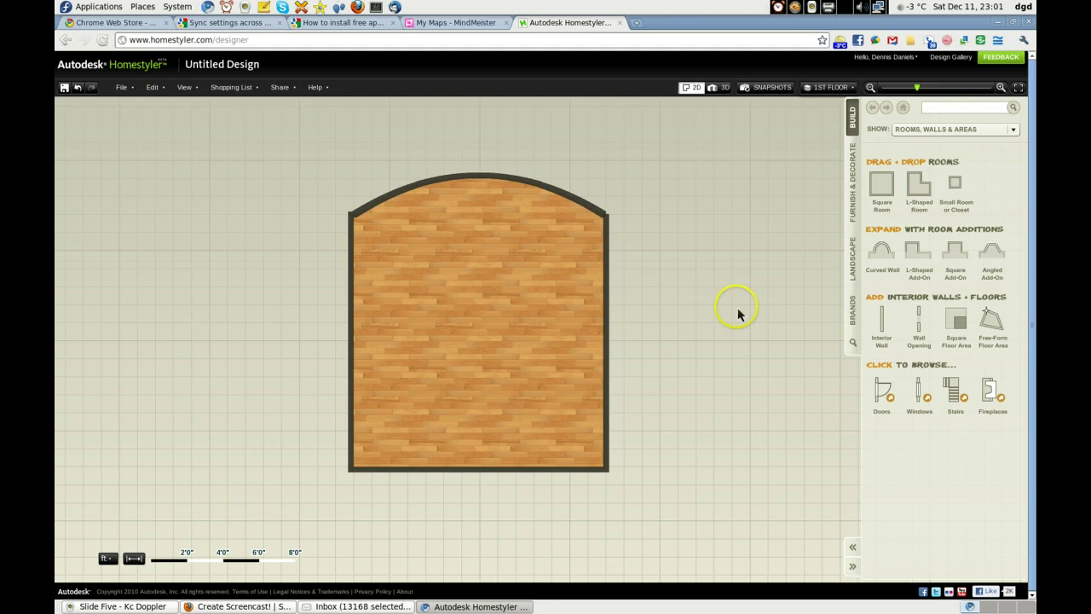
drag(878, 256, 608, 323)
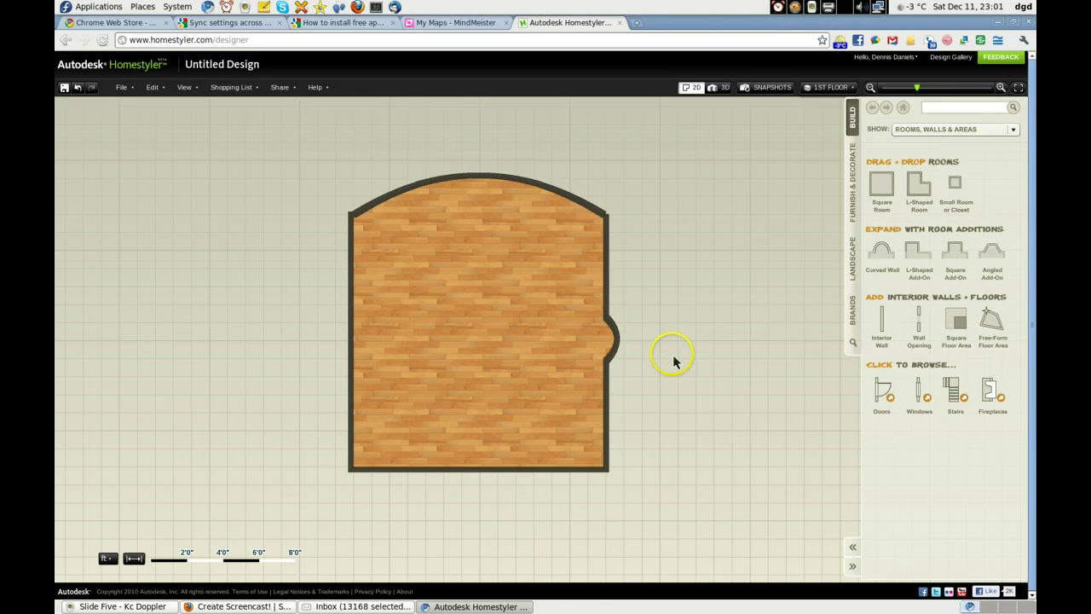
click(617, 334)
click(620, 340)
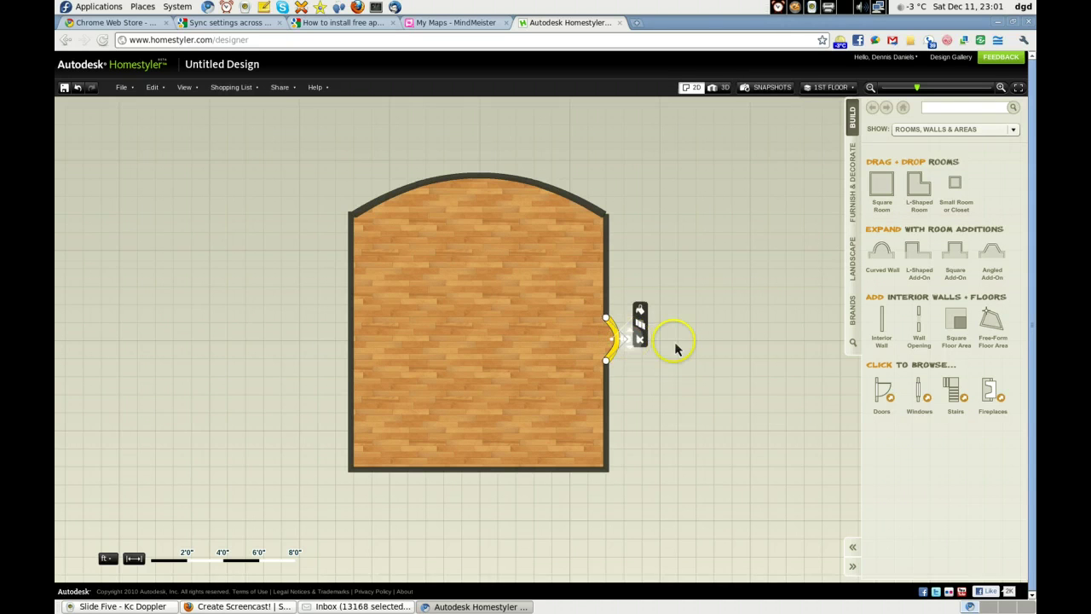
drag(627, 340, 676, 340)
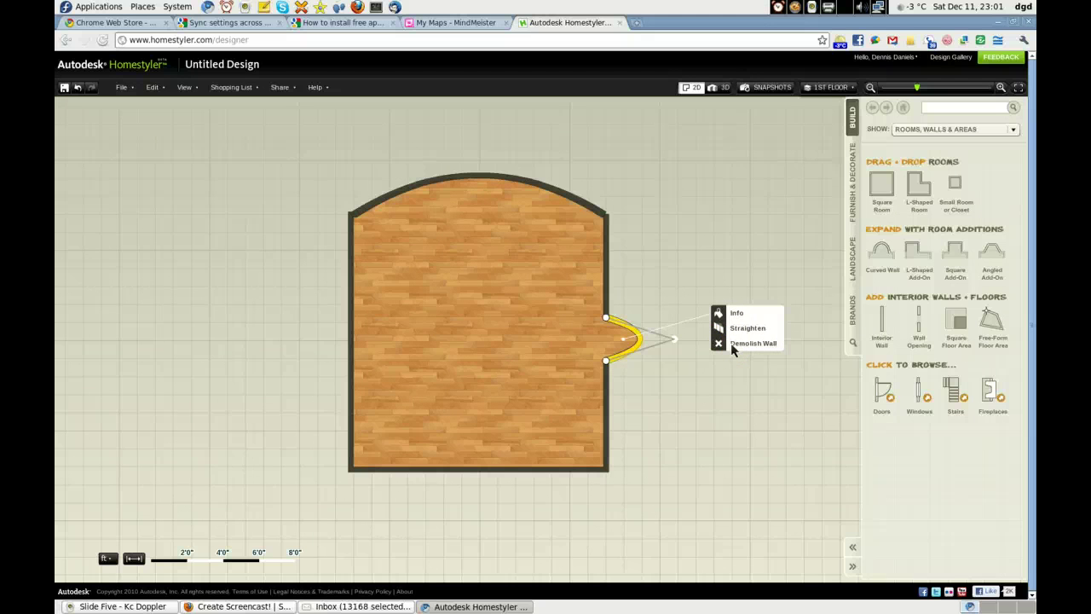
Extend the right curved wall's ends to the room's upper and lower corners, about 13'7" apart, and deepen its outward bulge
drag(730, 343, 667, 347)
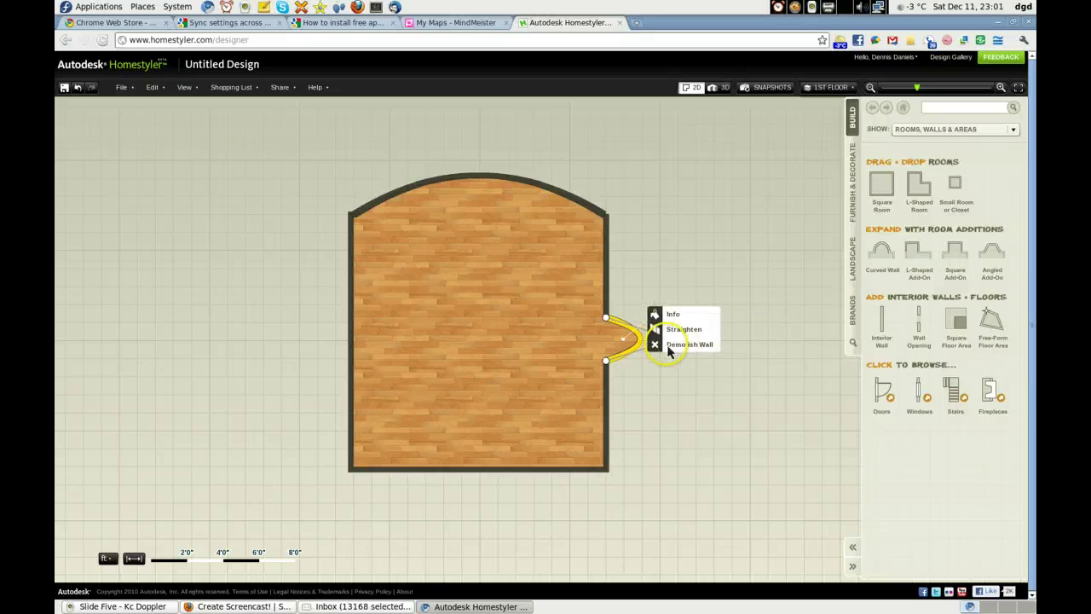
click(701, 276)
click(610, 322)
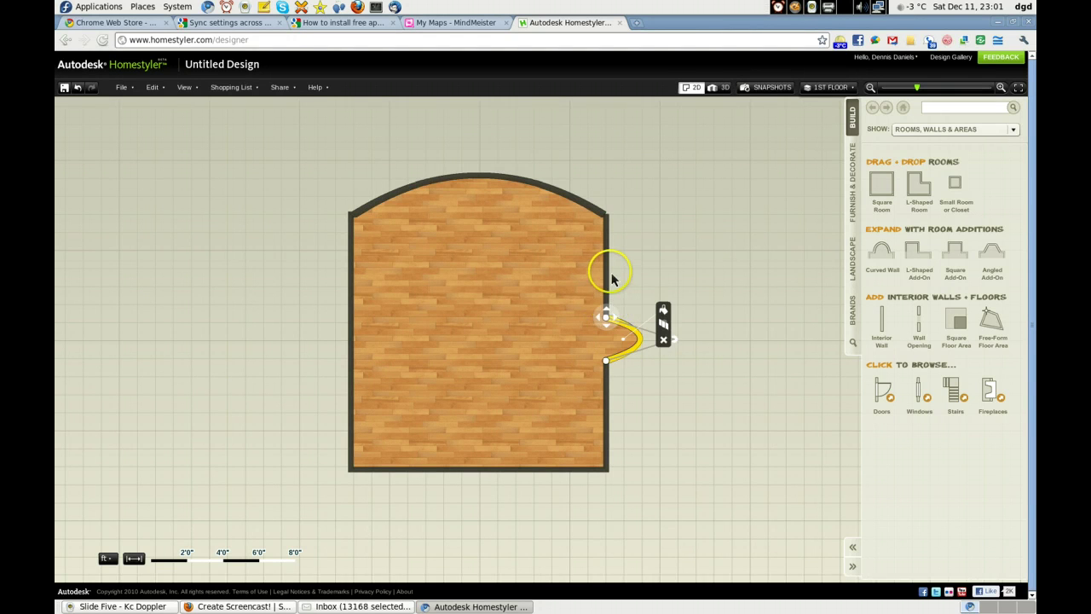
drag(610, 274, 611, 225)
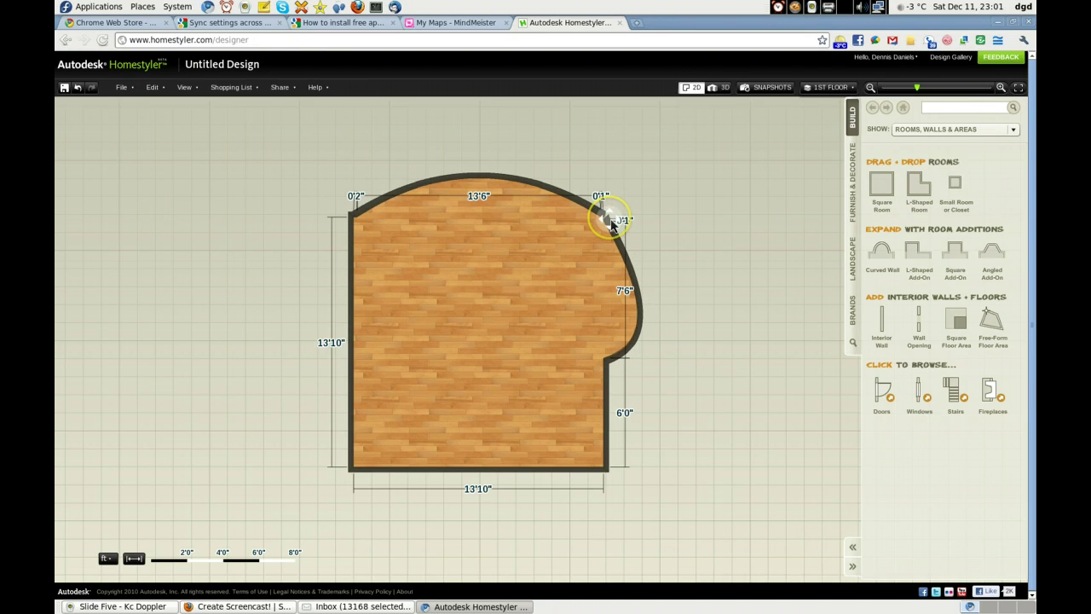
click(605, 363)
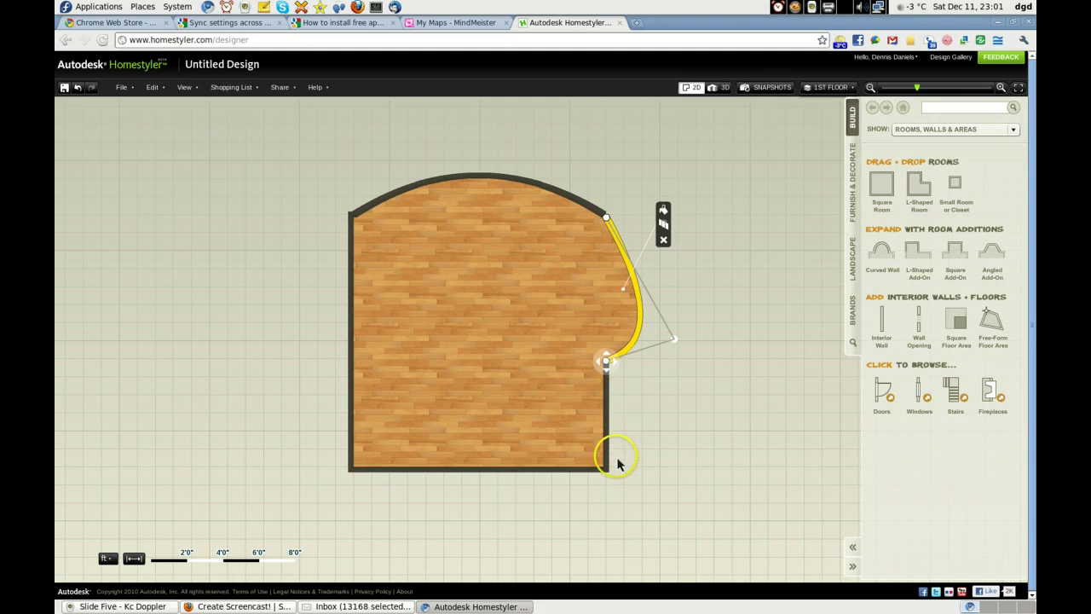
drag(618, 466, 619, 472)
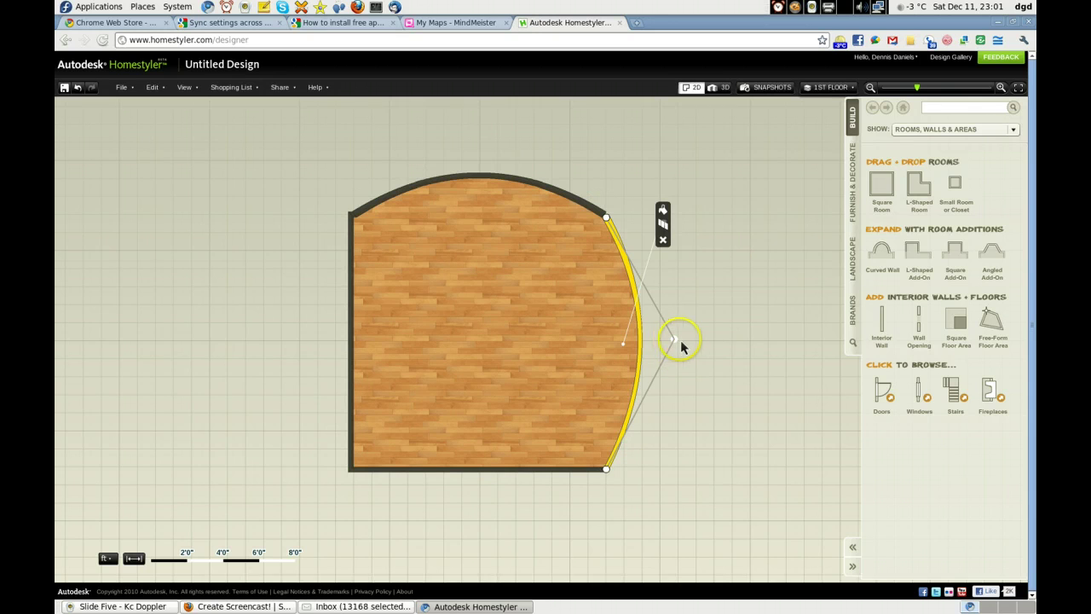
drag(713, 348, 730, 350)
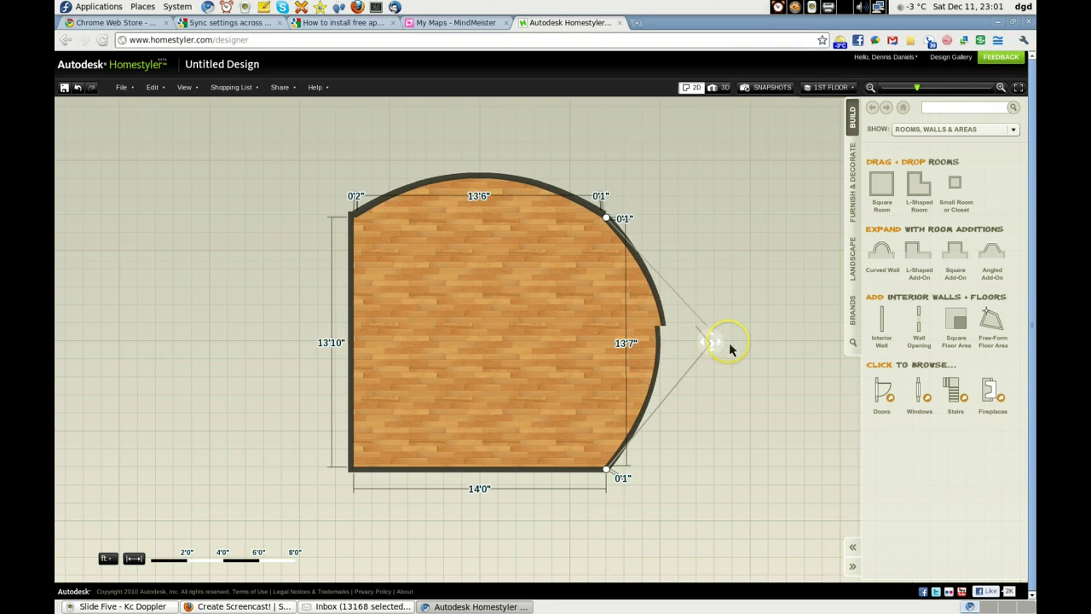
click(701, 216)
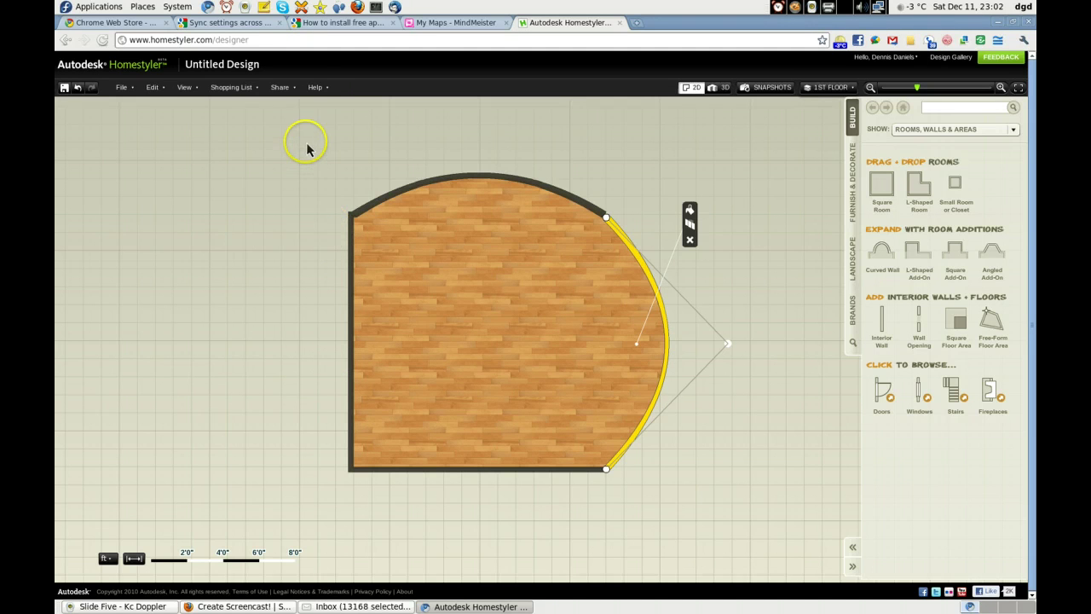
View the About Autodesk Homestyler information down to the end of the third-party licence text, and close it
click(317, 92)
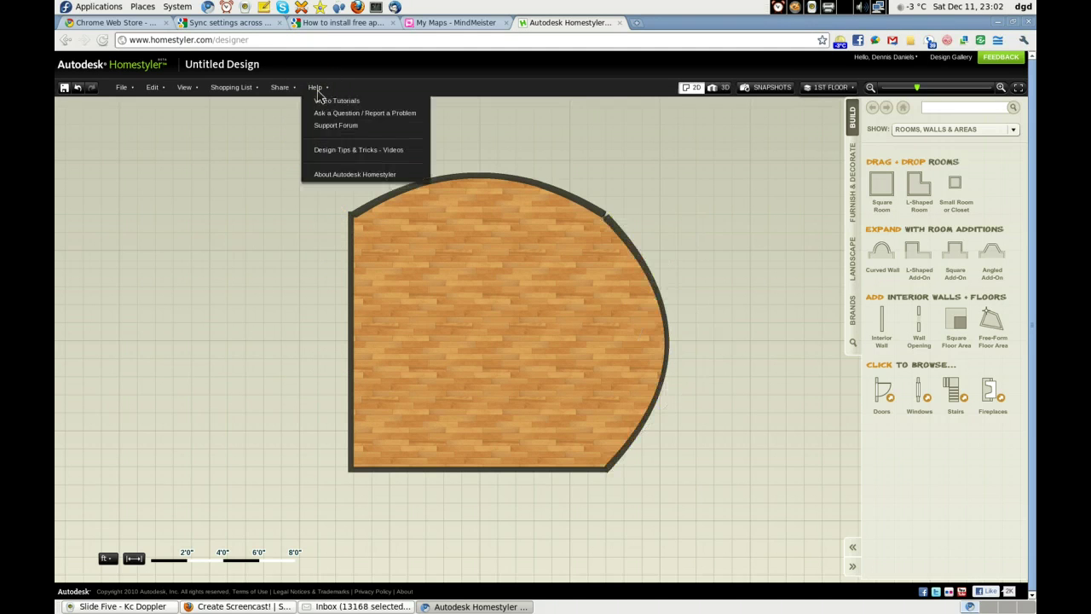
click(349, 175)
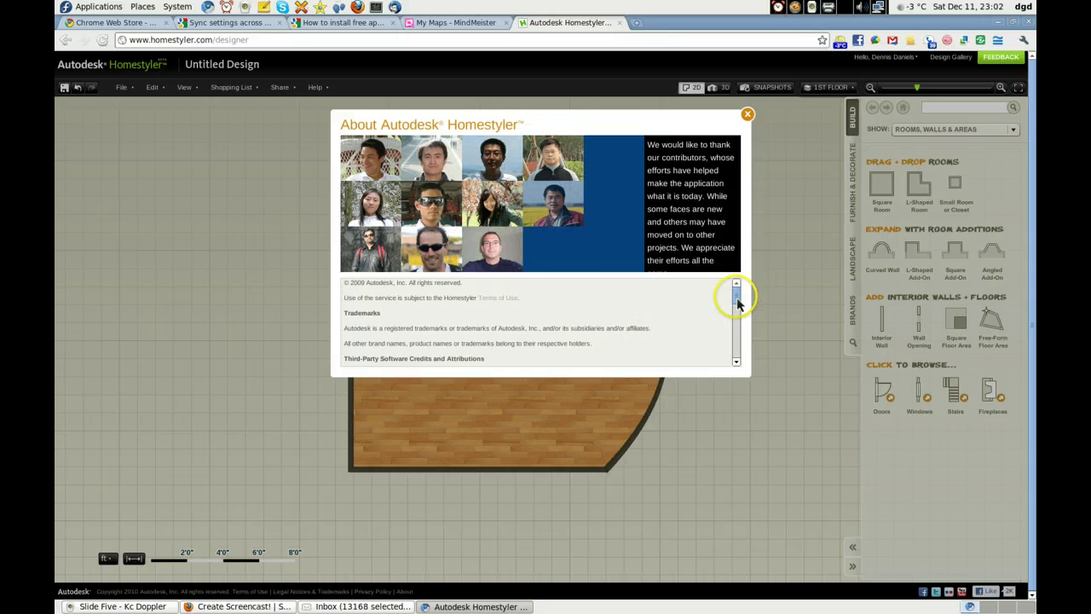
drag(738, 304, 739, 362)
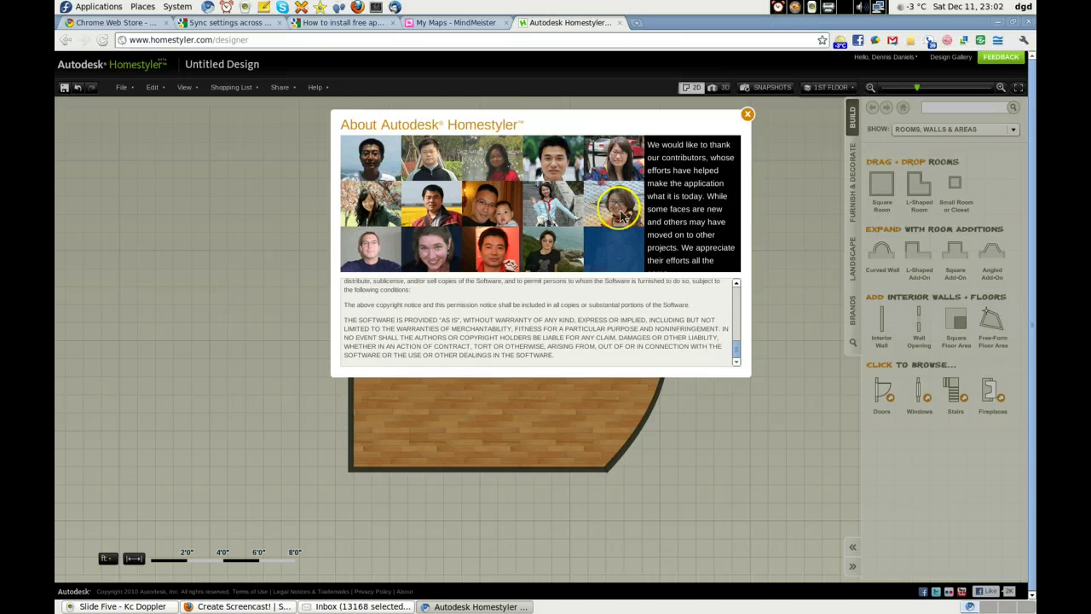
click(747, 115)
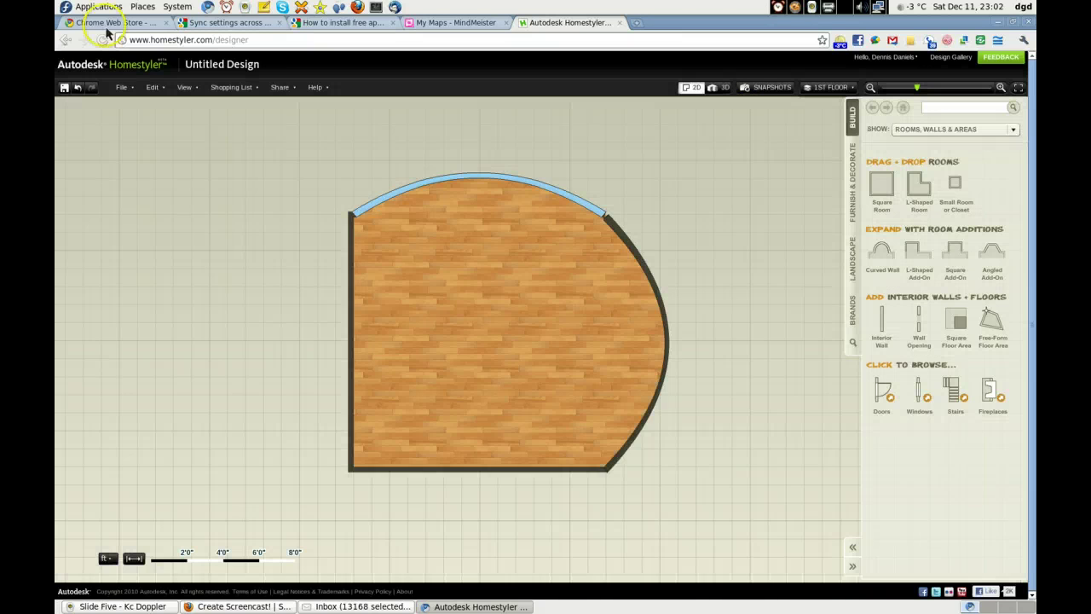